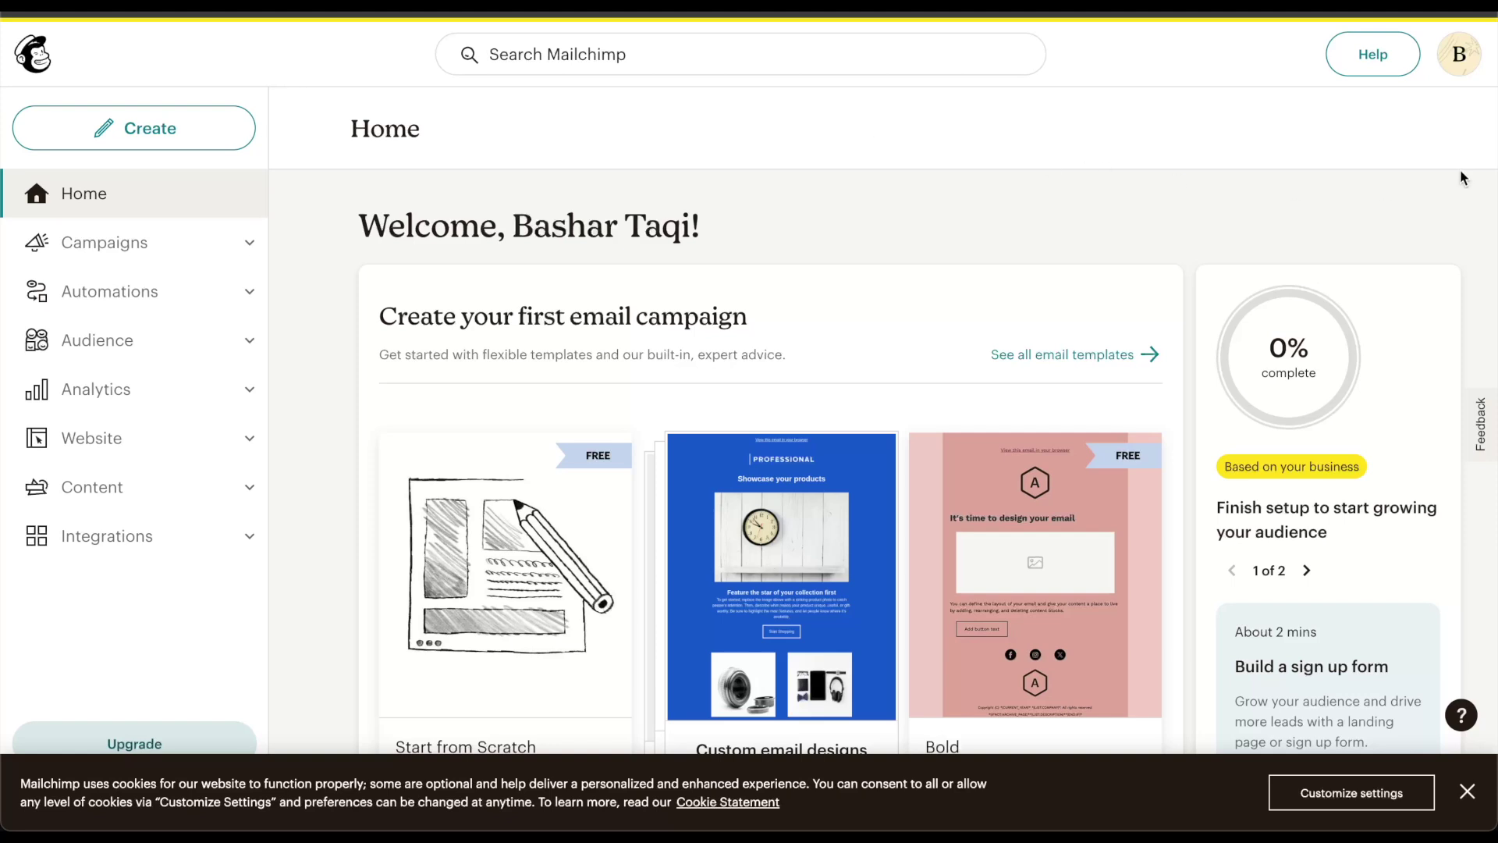
From the account Profile's Domains page, start adding and verifying dmarctest5.com as an email domain
click(1459, 53)
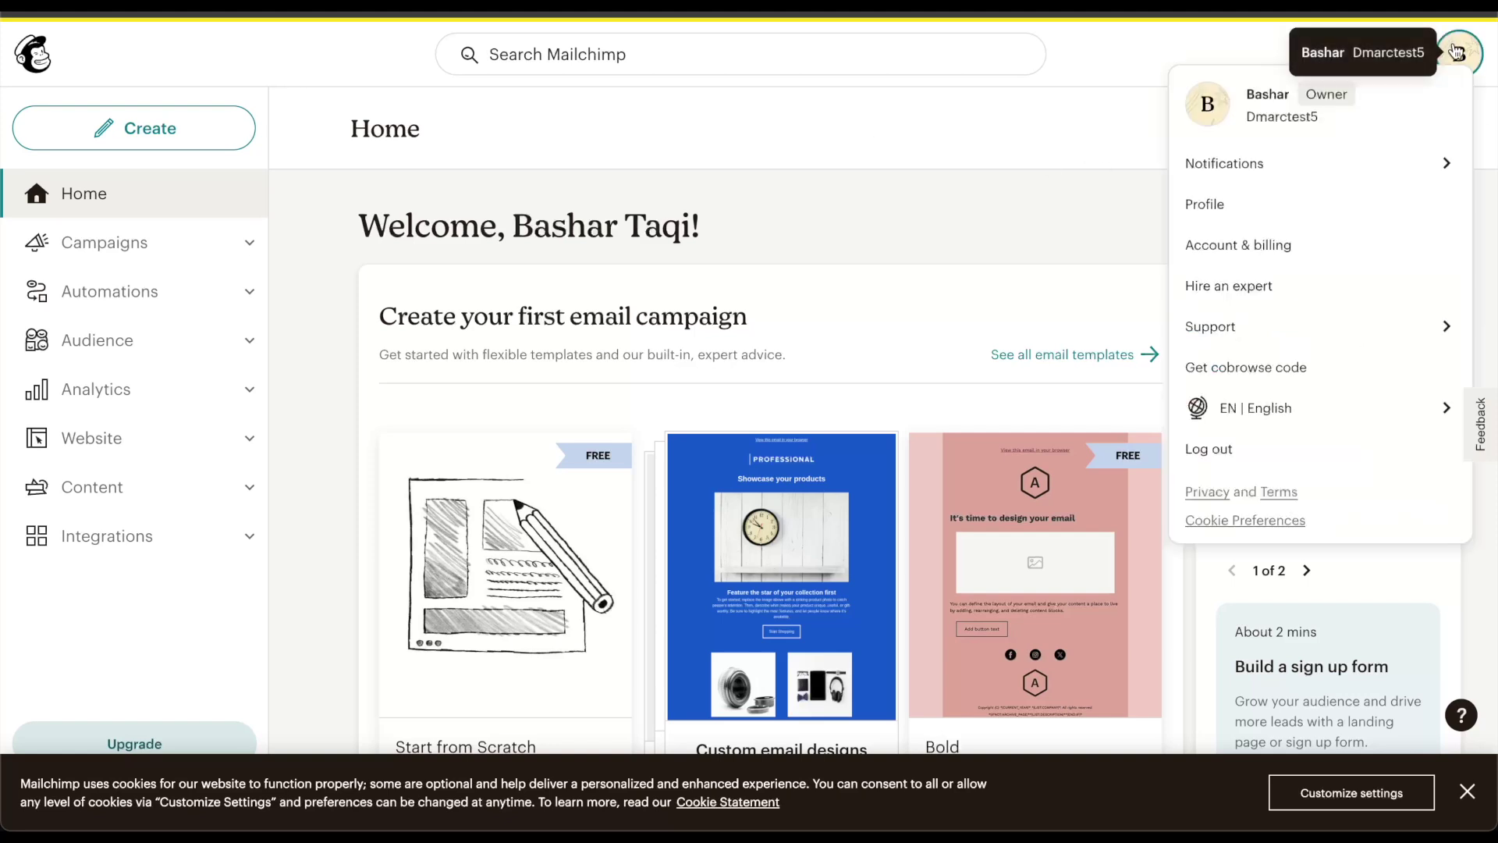
click(1205, 206)
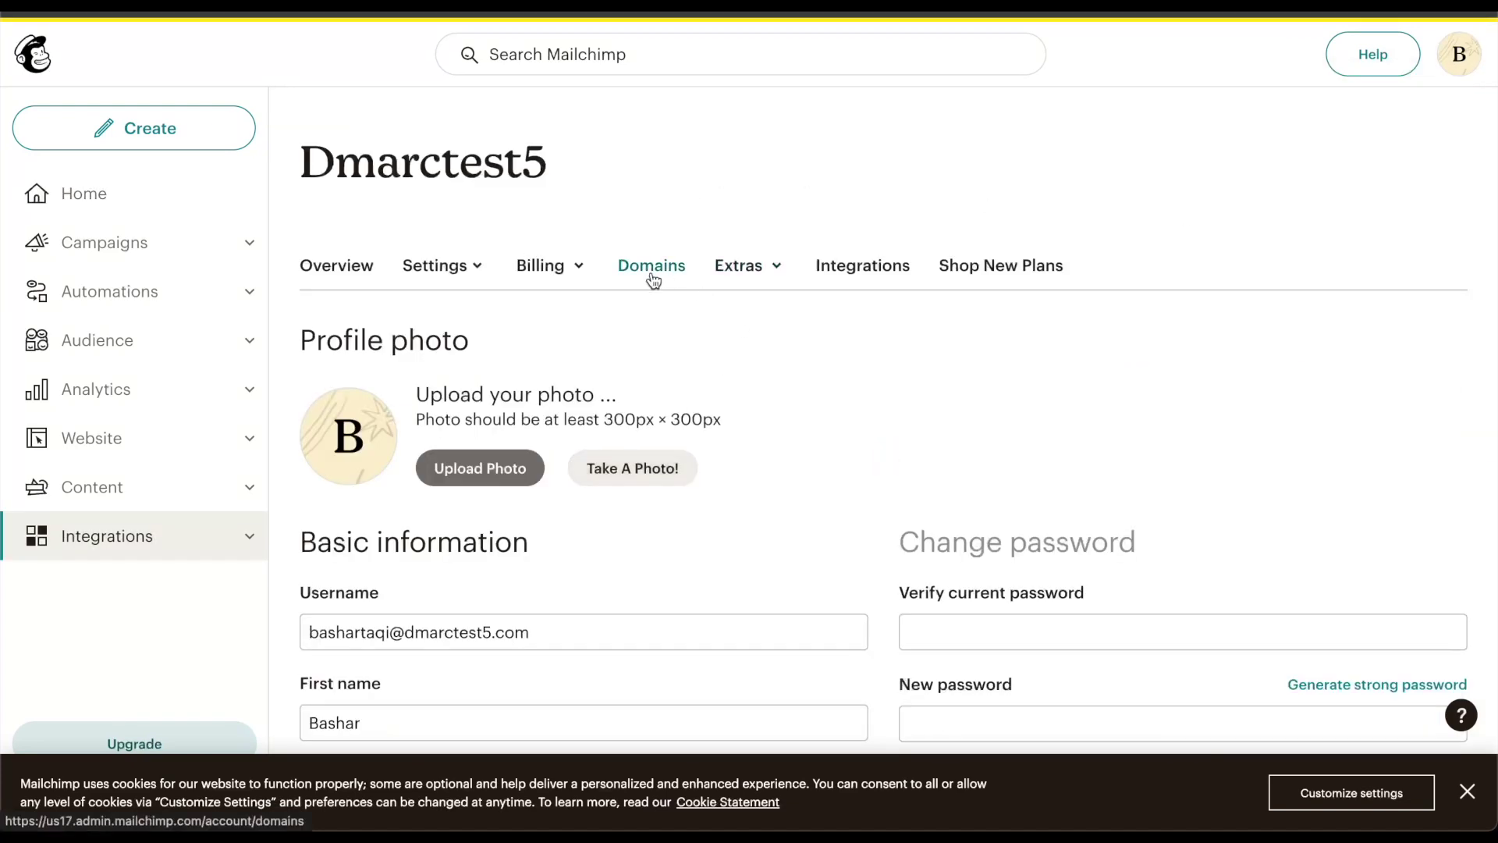
click(652, 276)
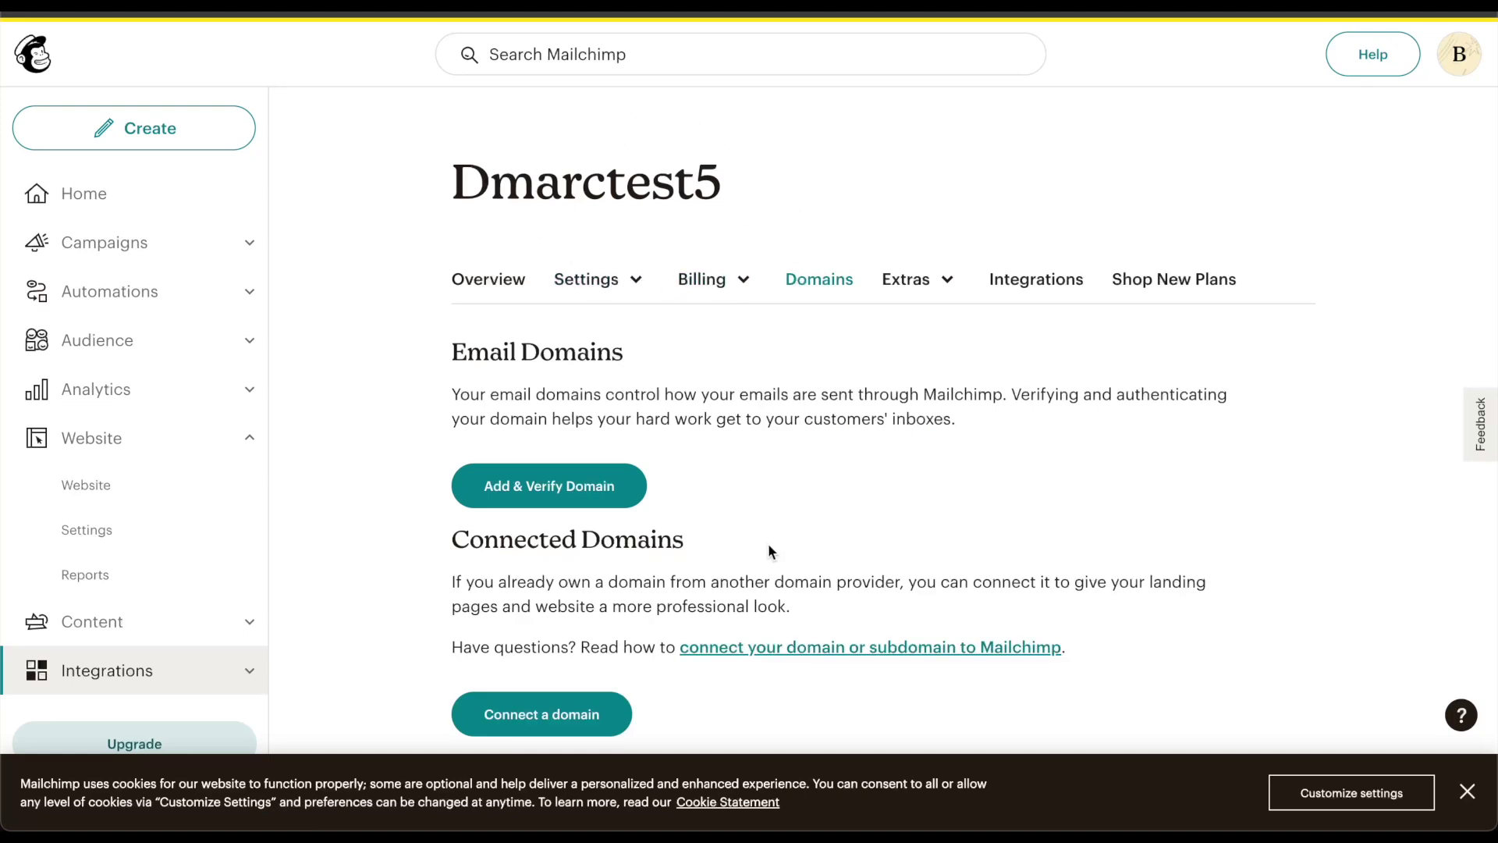
click(627, 497)
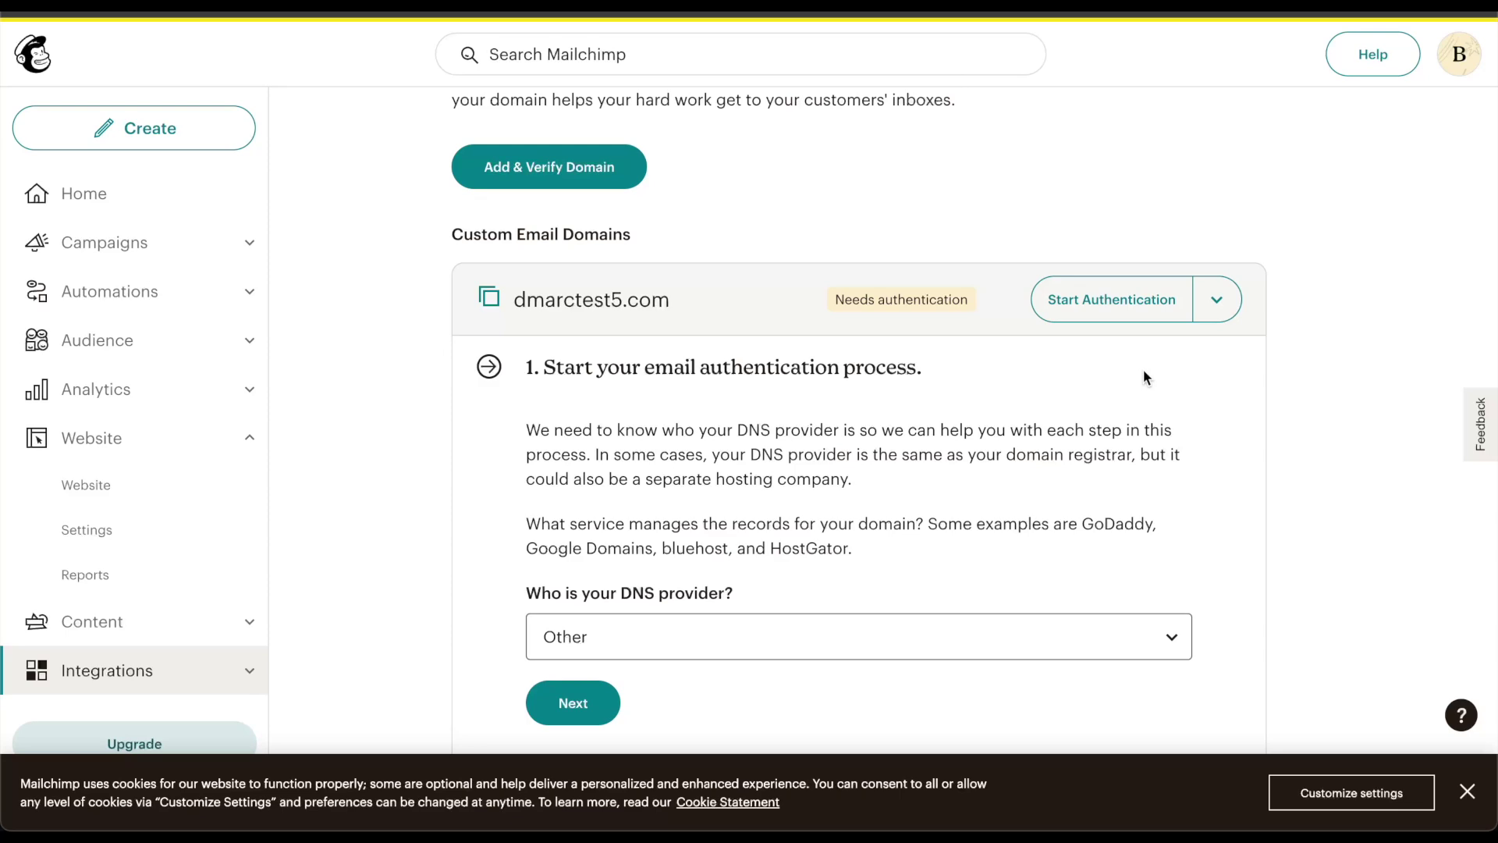
Choose Other as the DNS provider and complete the first authentication step
scroll(966, 428, down, 2)
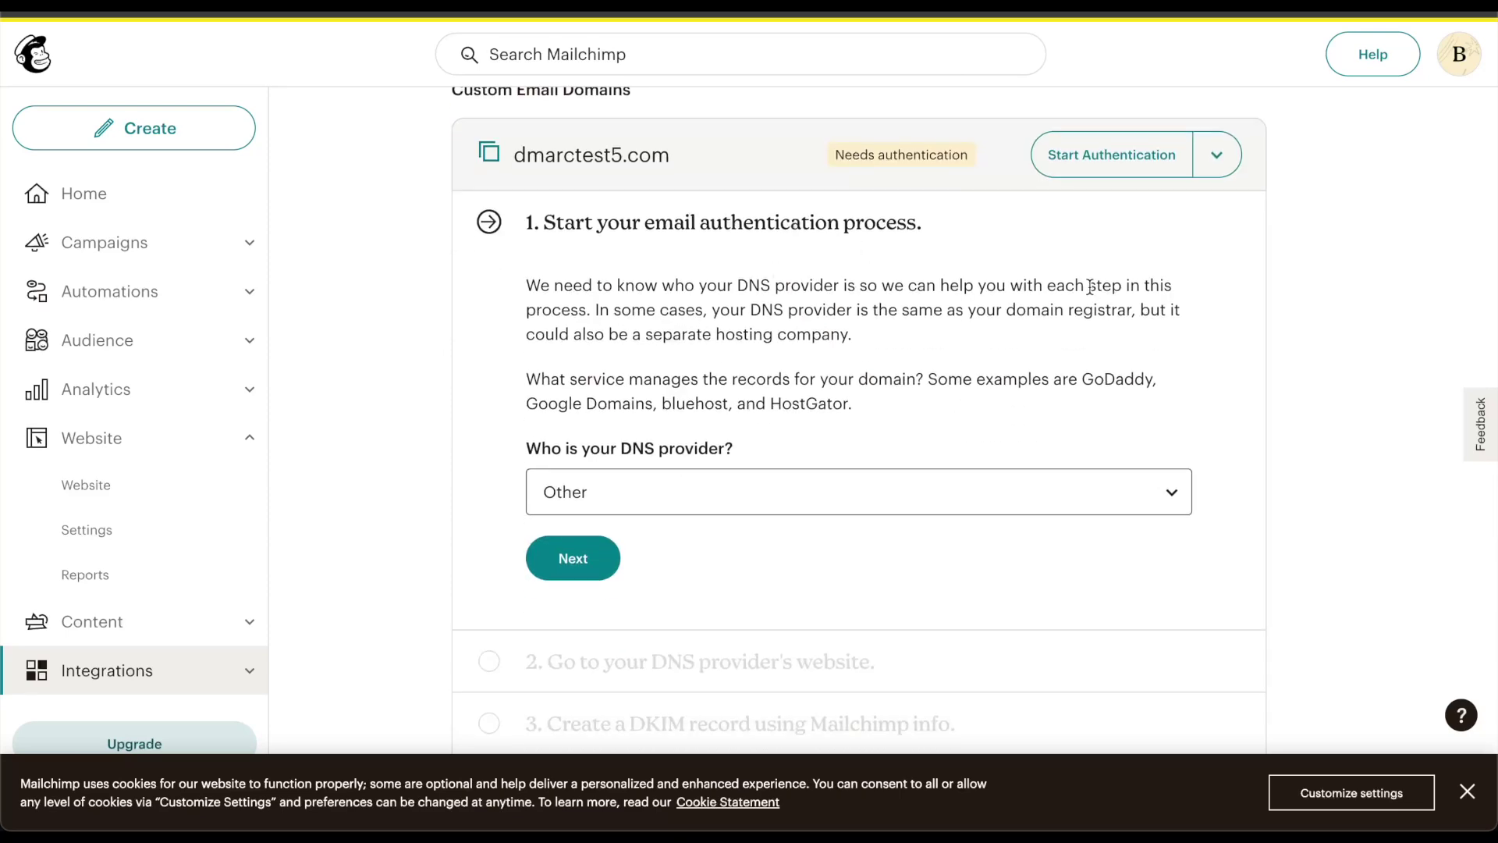
scroll(1090, 287, down, 3)
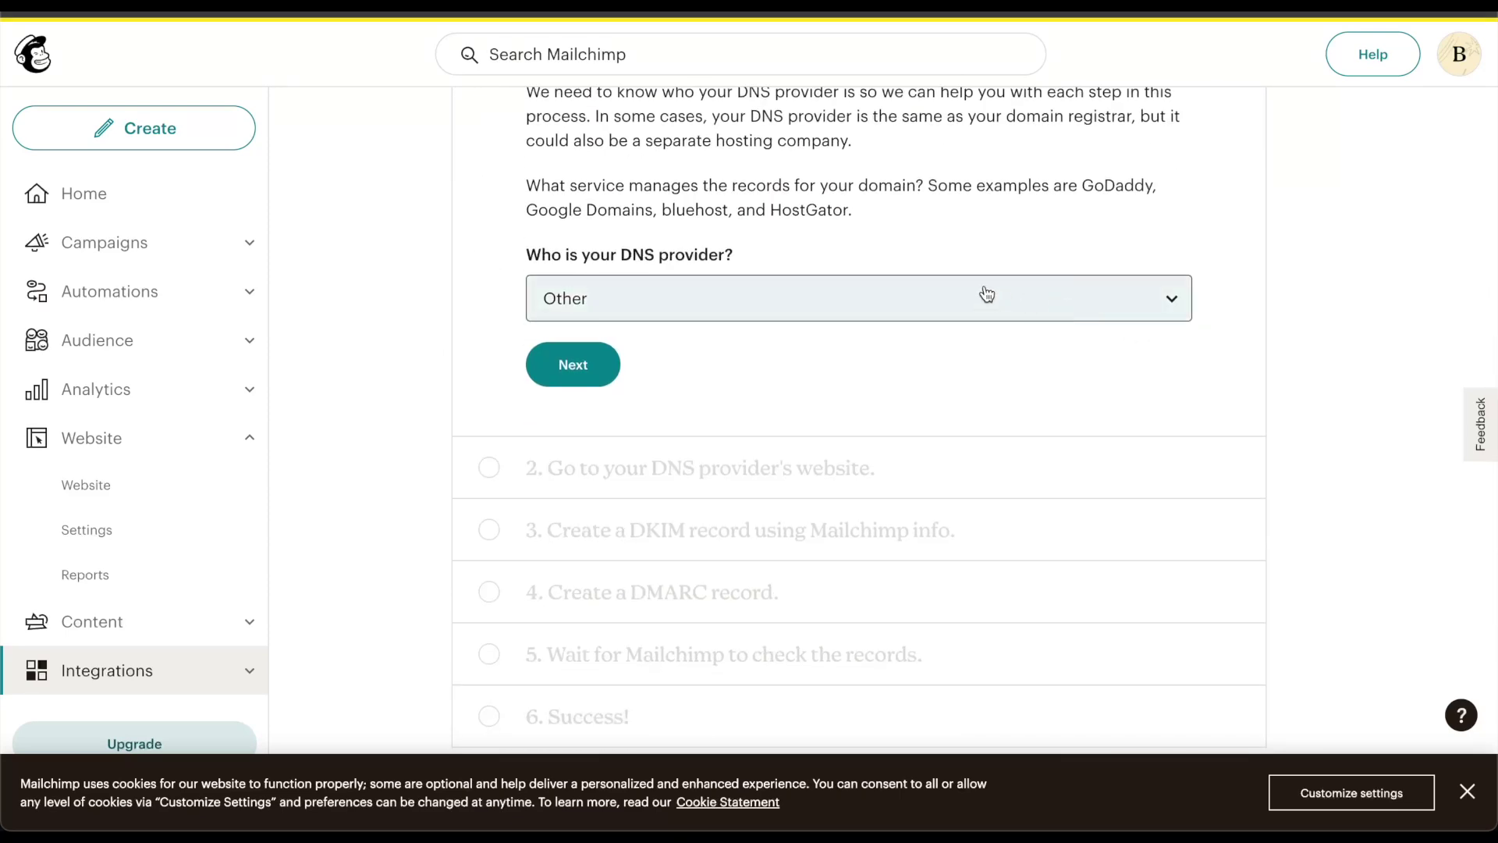
scroll(984, 291, up, 3)
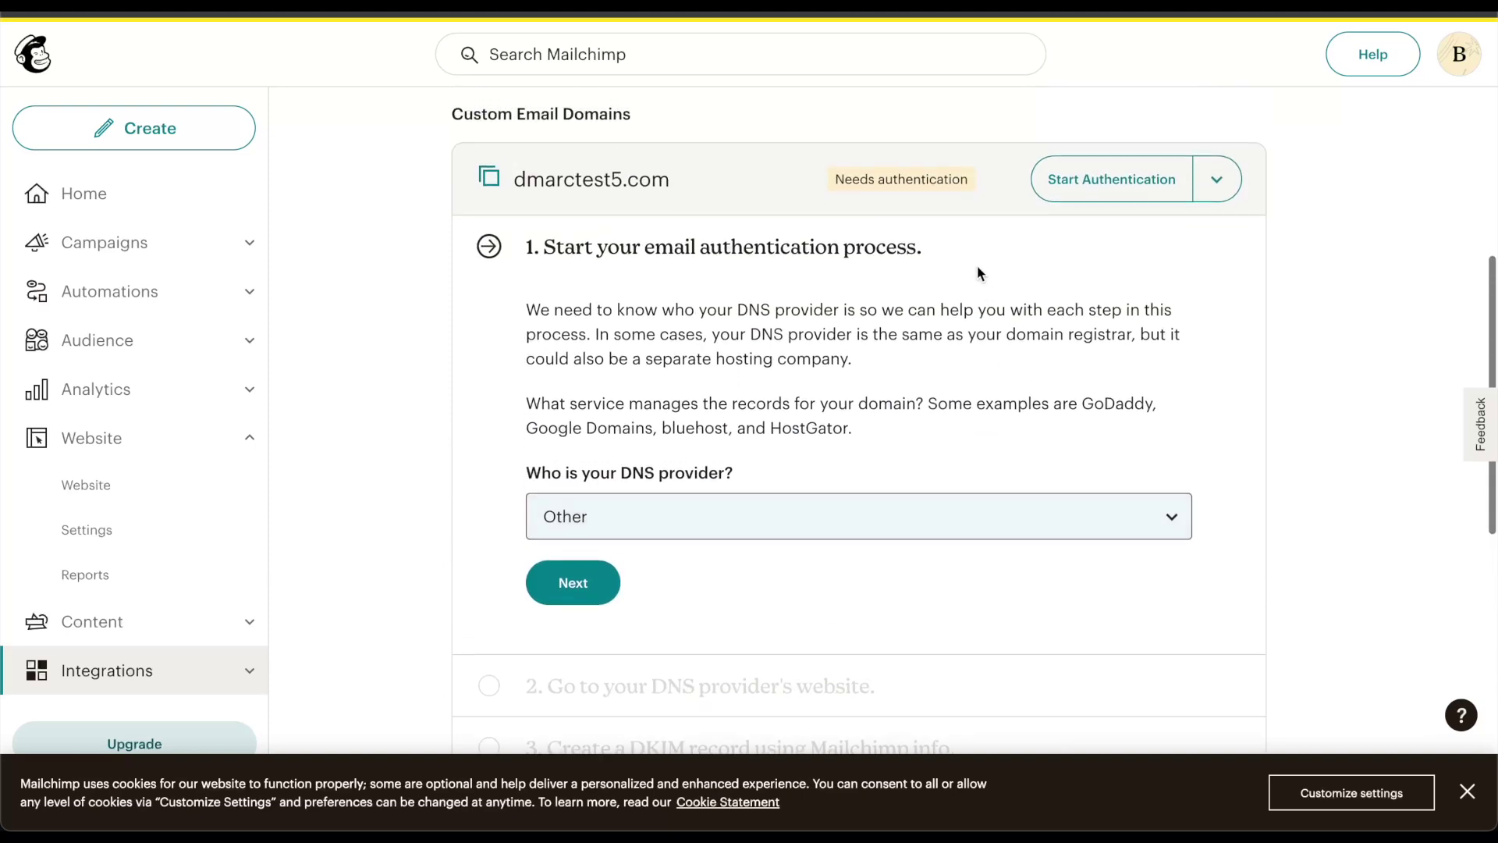
click(1019, 511)
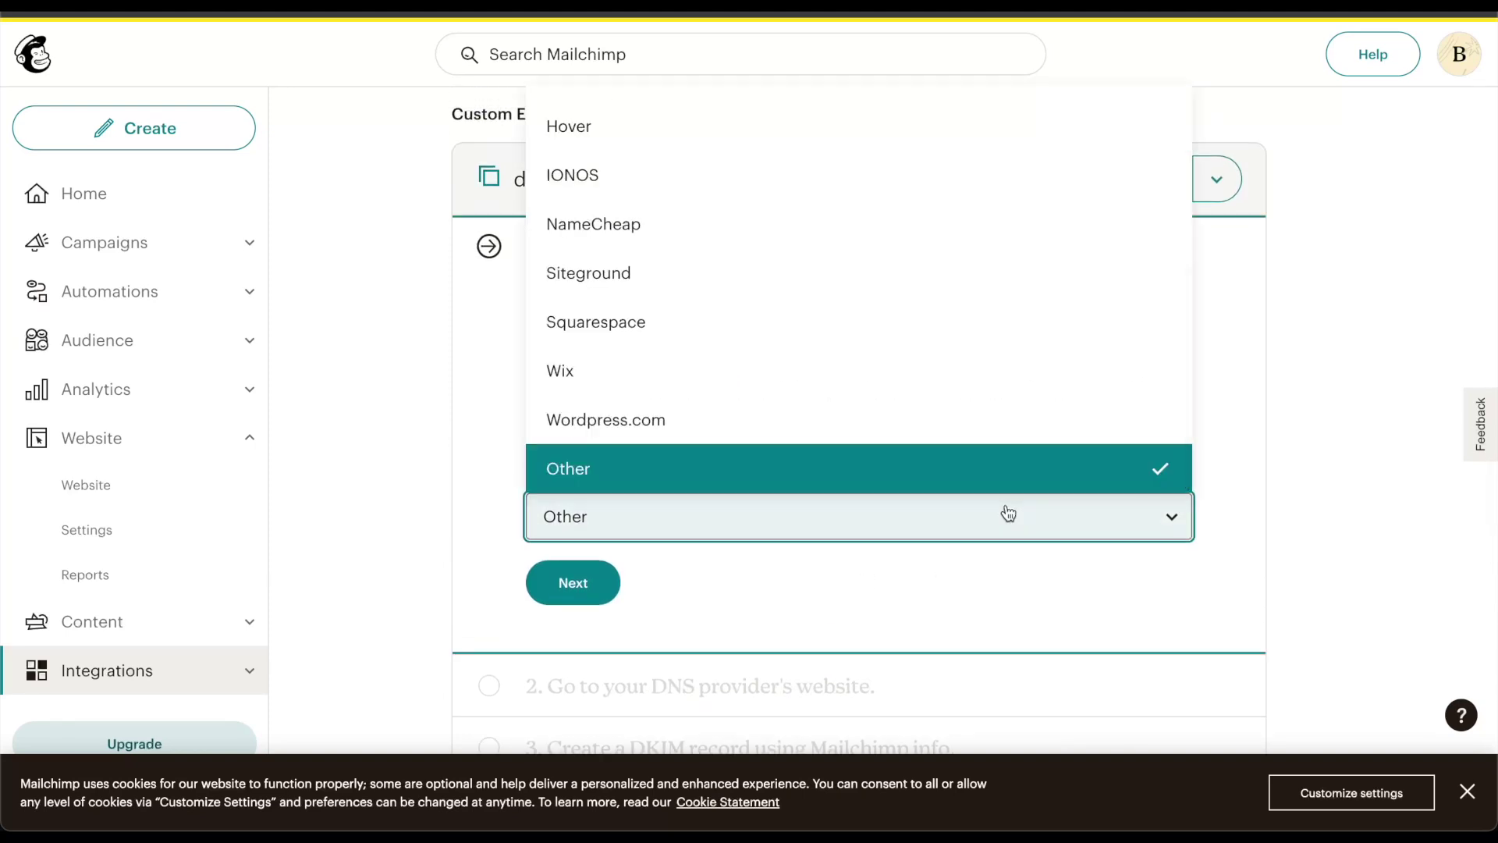
scroll(919, 424, up, 4)
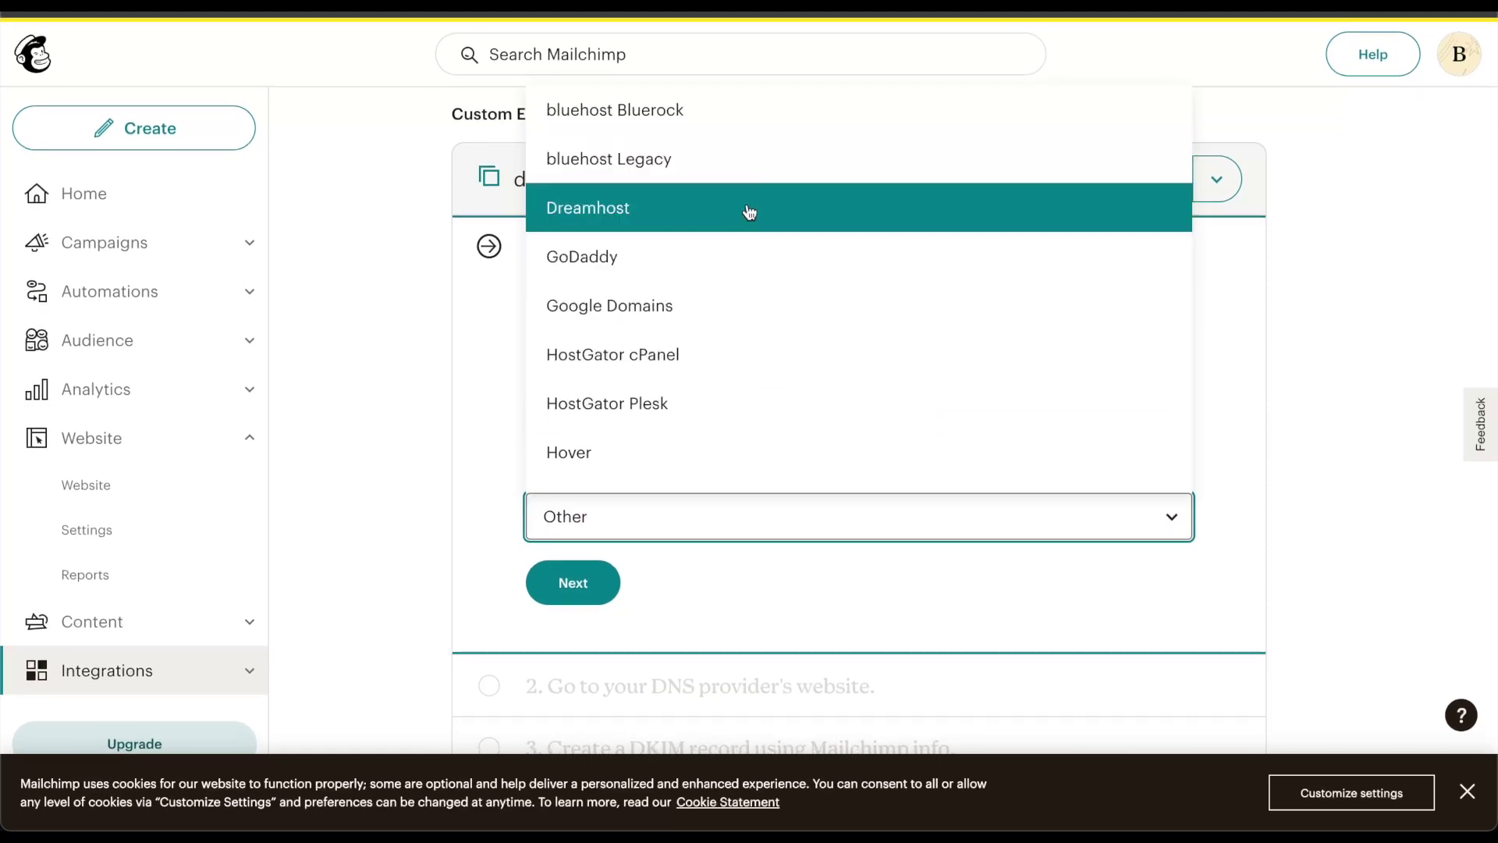
scroll(746, 248, down, 2)
scroll(744, 248, down, 5)
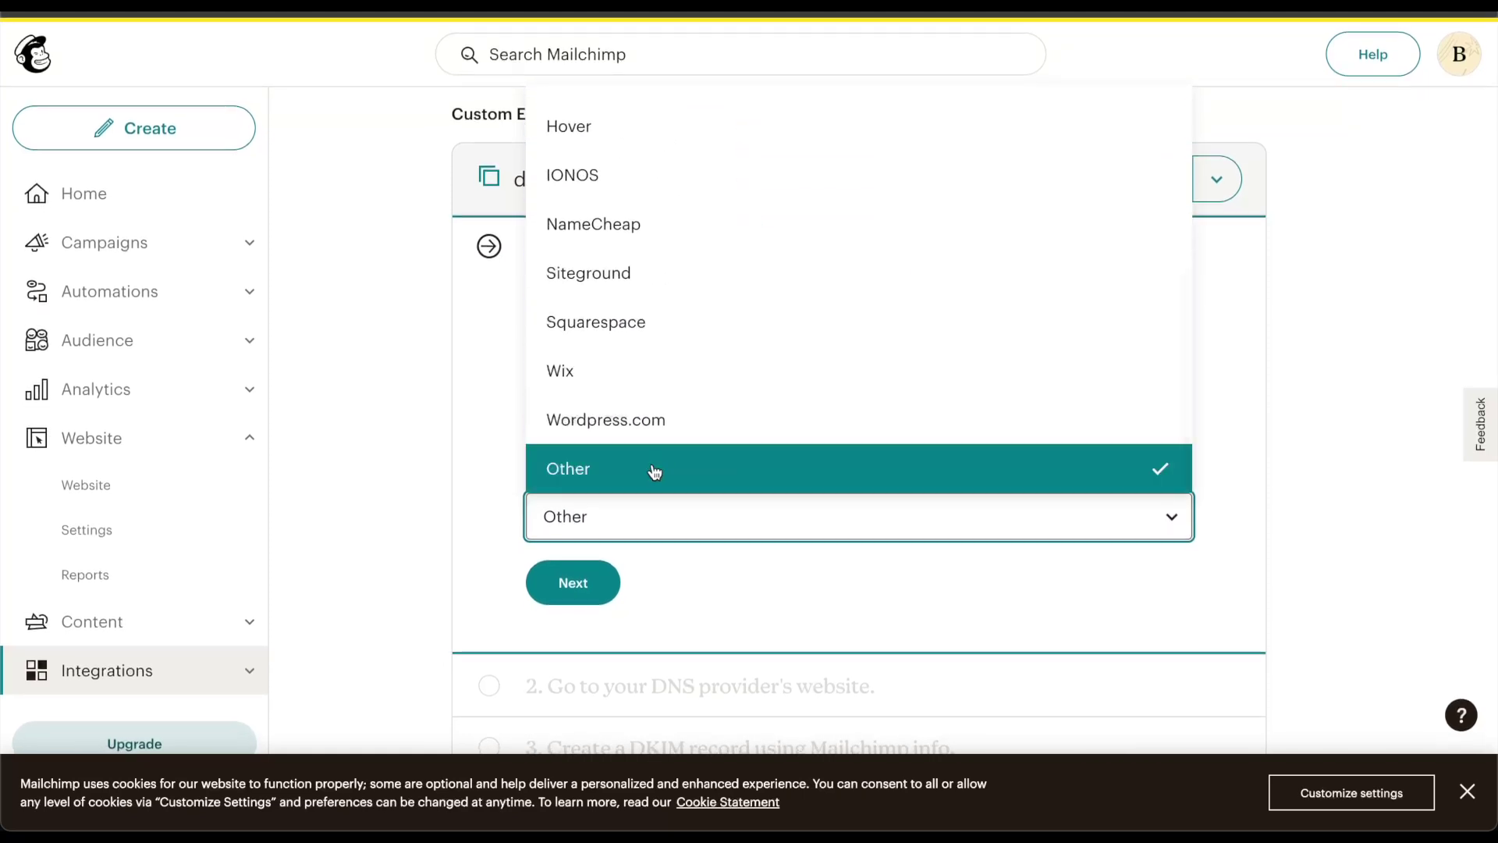
click(653, 468)
click(577, 585)
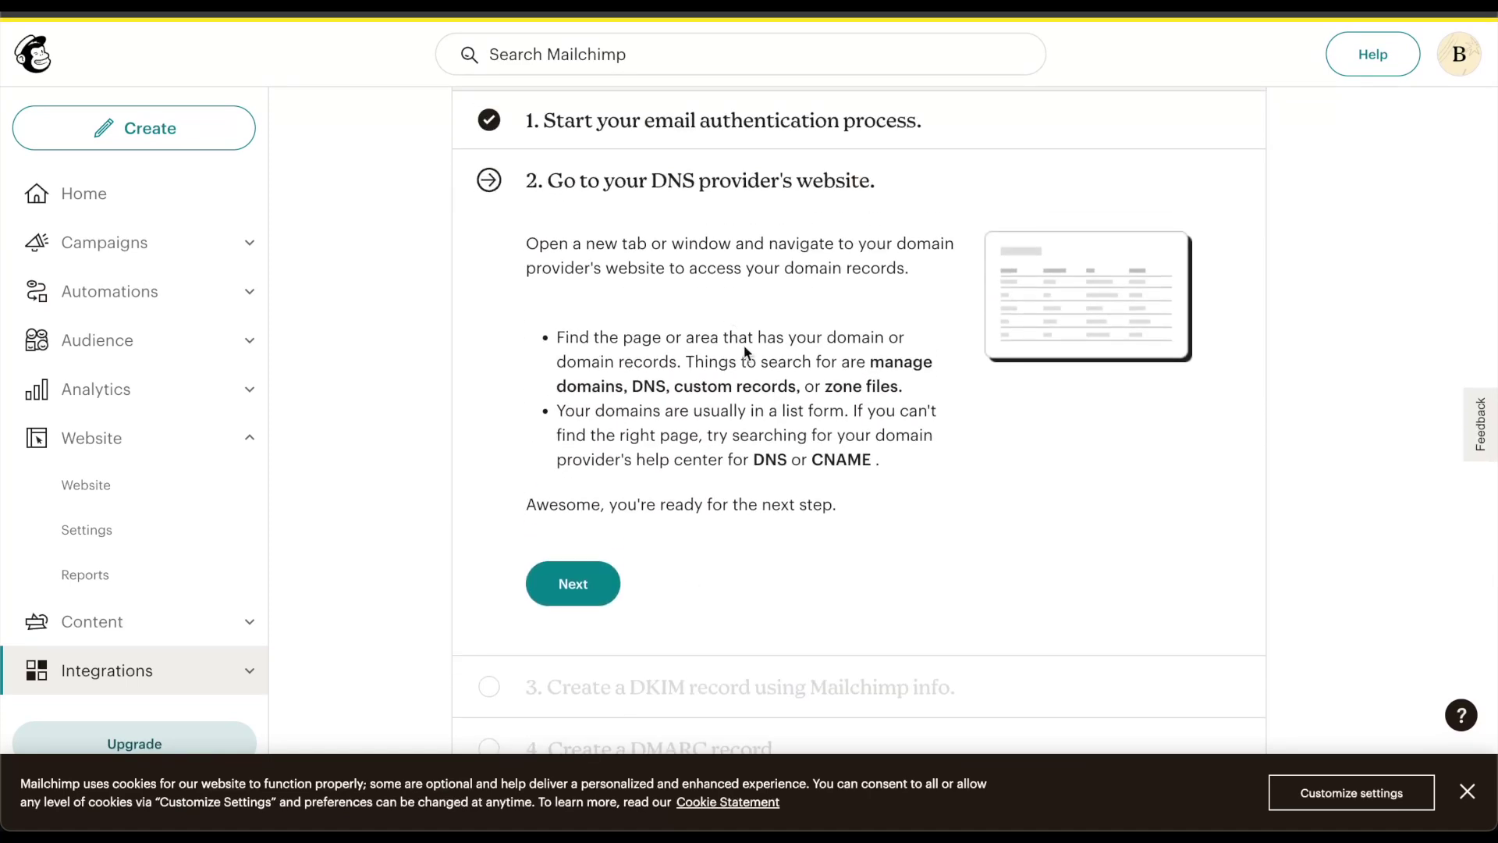
Mark the provider-website step done and bring the CNAME 1 and CNAME 2 records into view
click(592, 587)
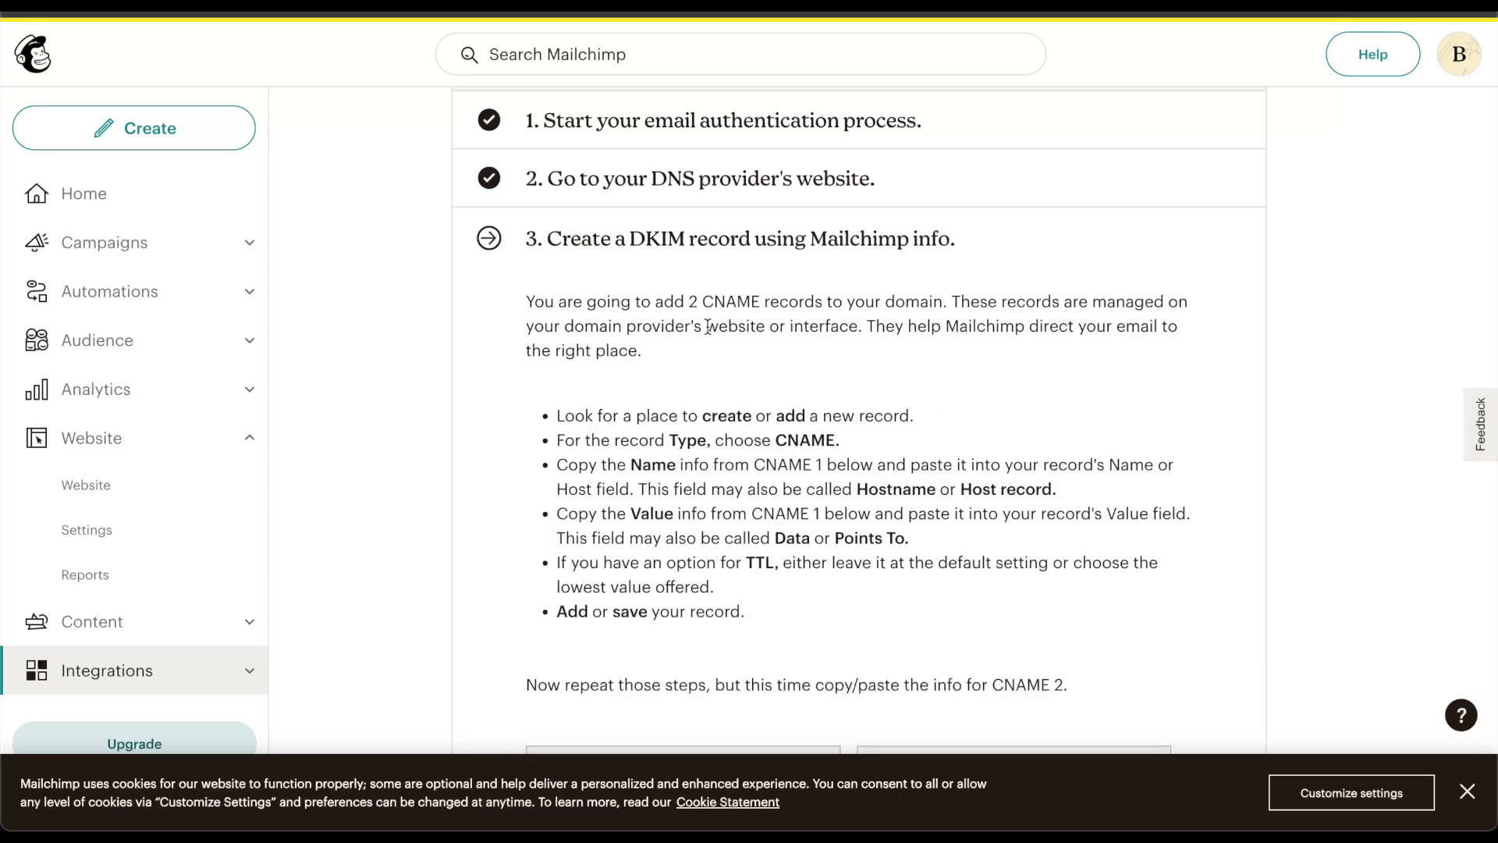
scroll(707, 326, down, 3)
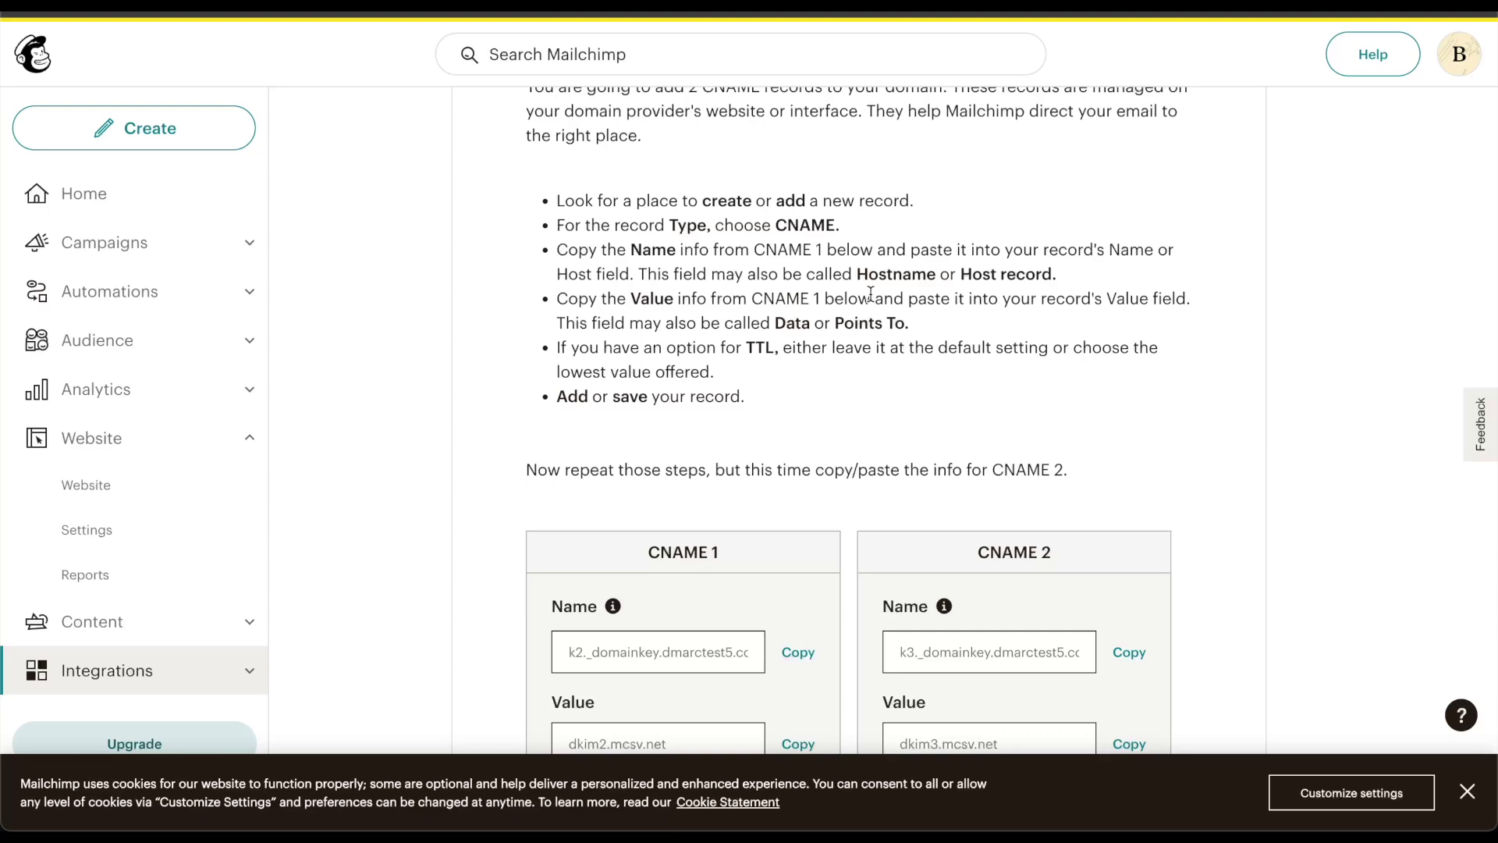
scroll(870, 294, down, 2)
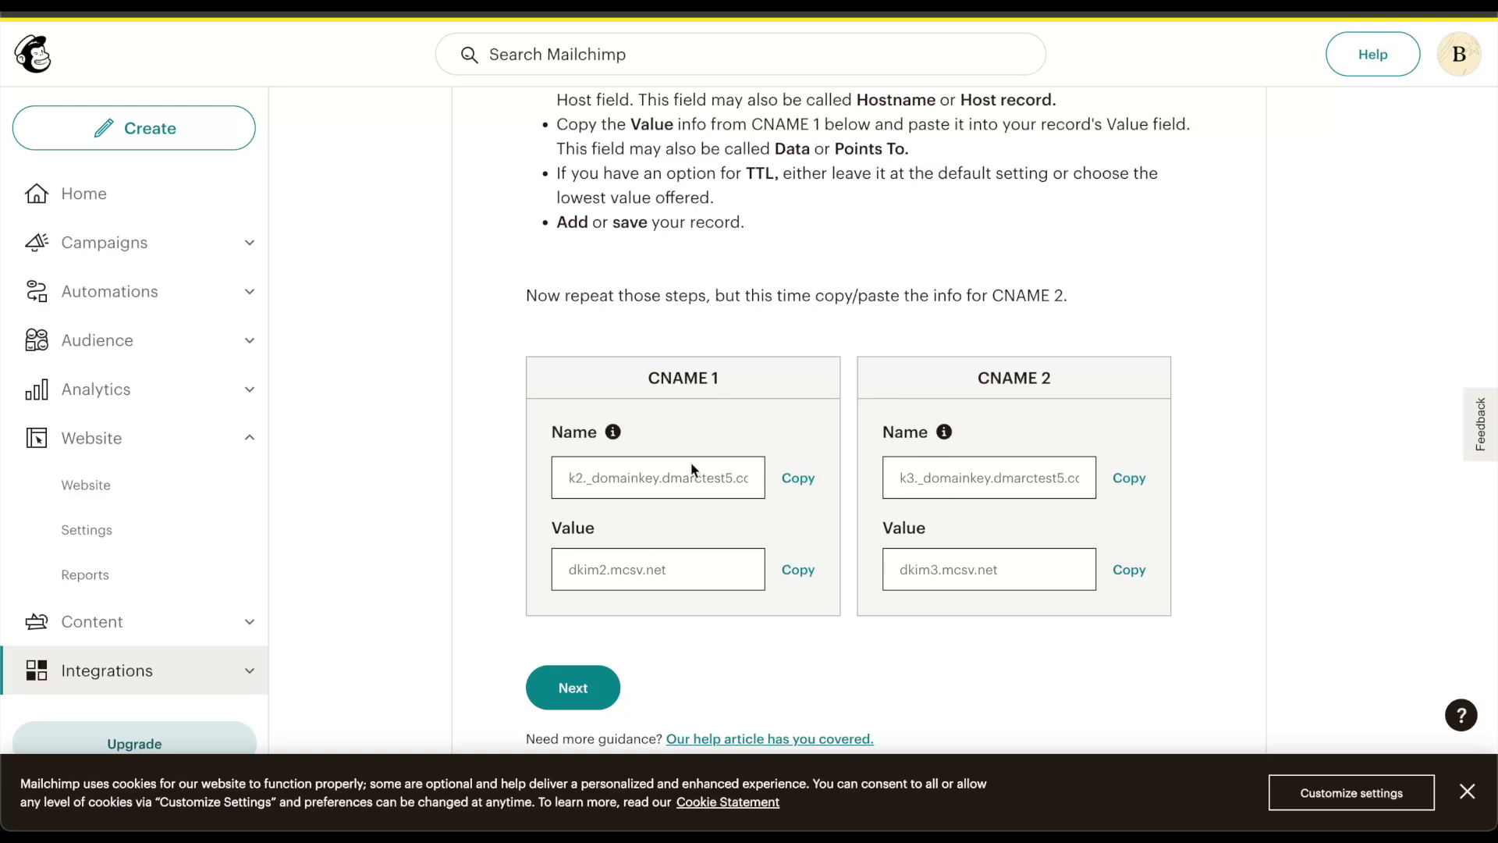
scroll(1036, 371, down, 1)
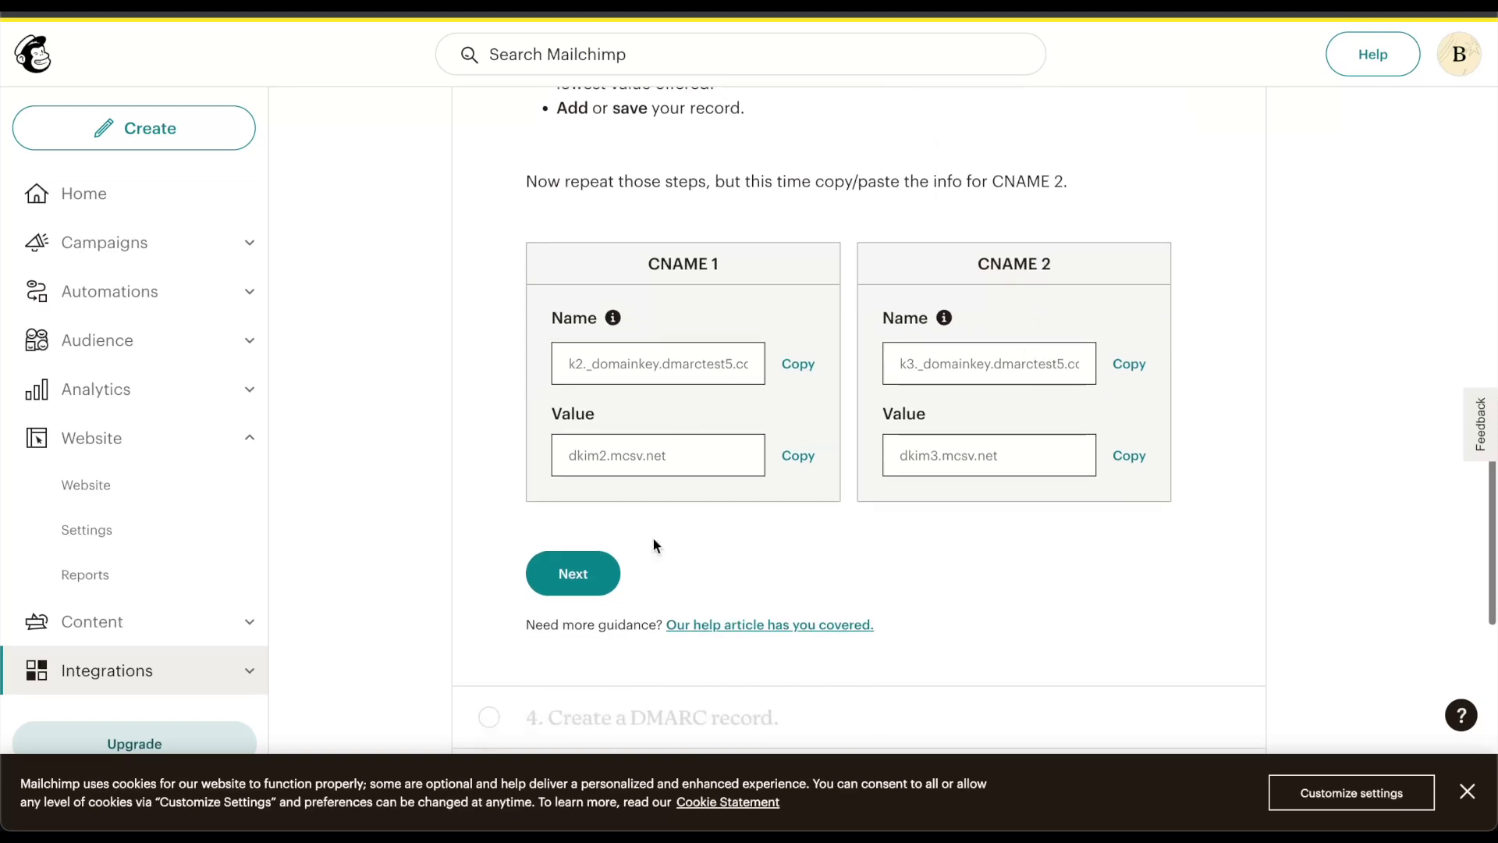
scroll(831, 286, up, 2)
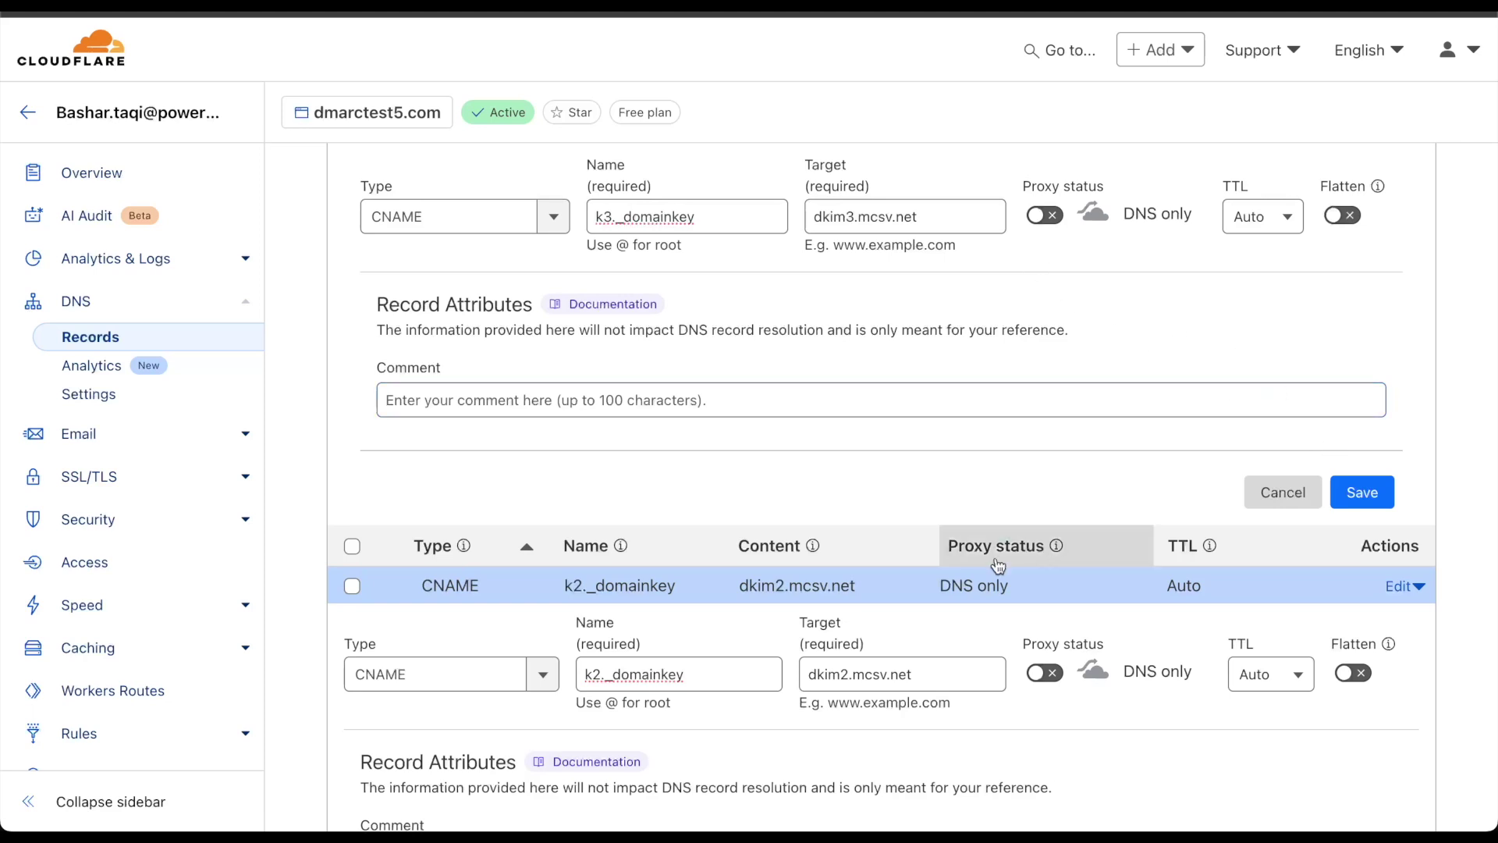
Save the k3._domainkey → dkim3.mcsv.net CNAME in Cloudflare and return to Mailchimp
click(1364, 490)
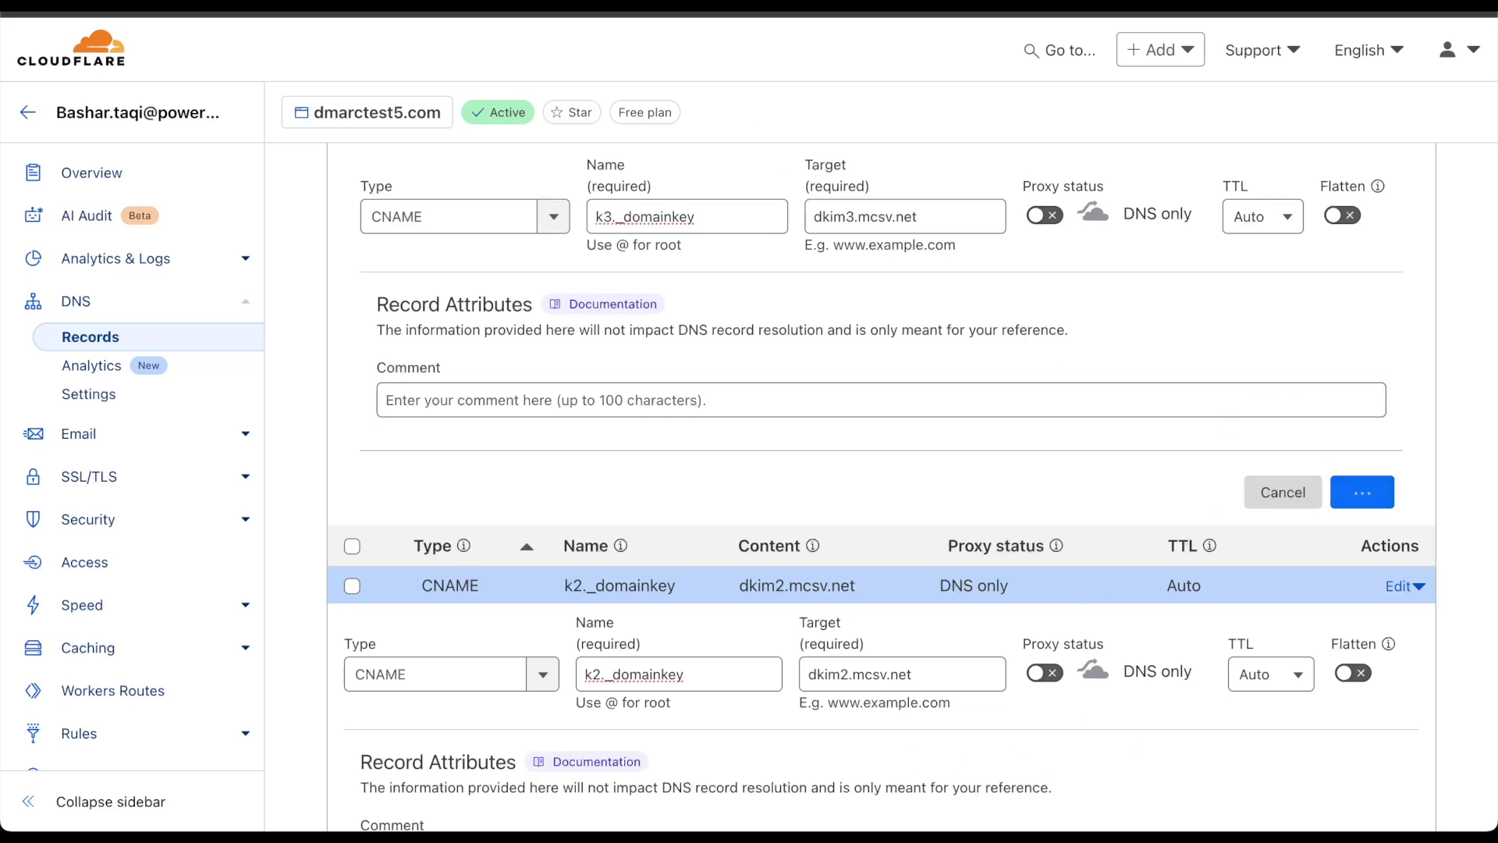
click(211, 7)
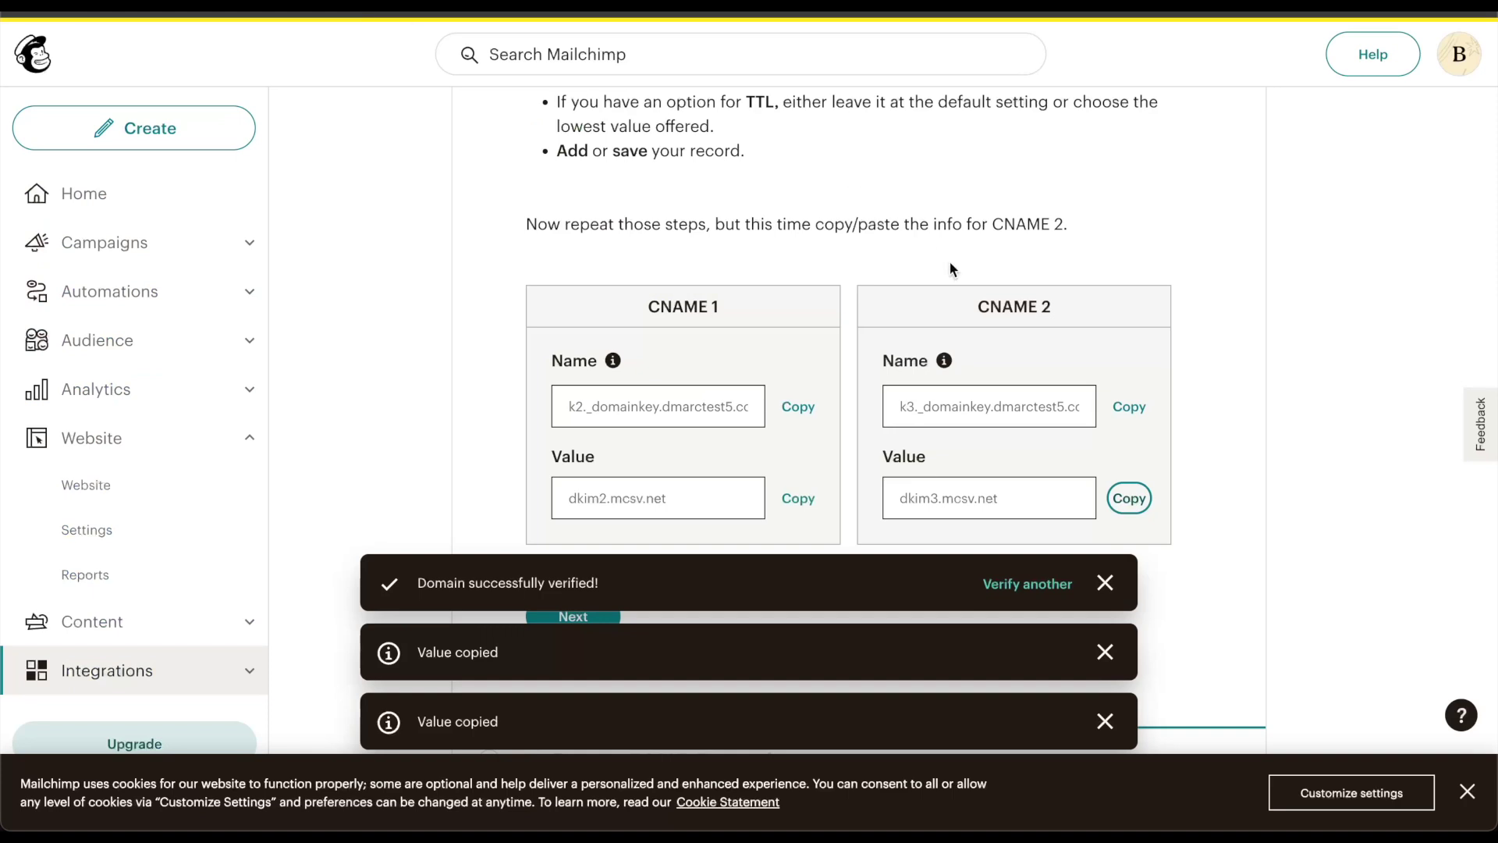
Dismiss the verified and value-copied notices, then advance to the _dmarc TXT record step
scroll(866, 281, down, 2)
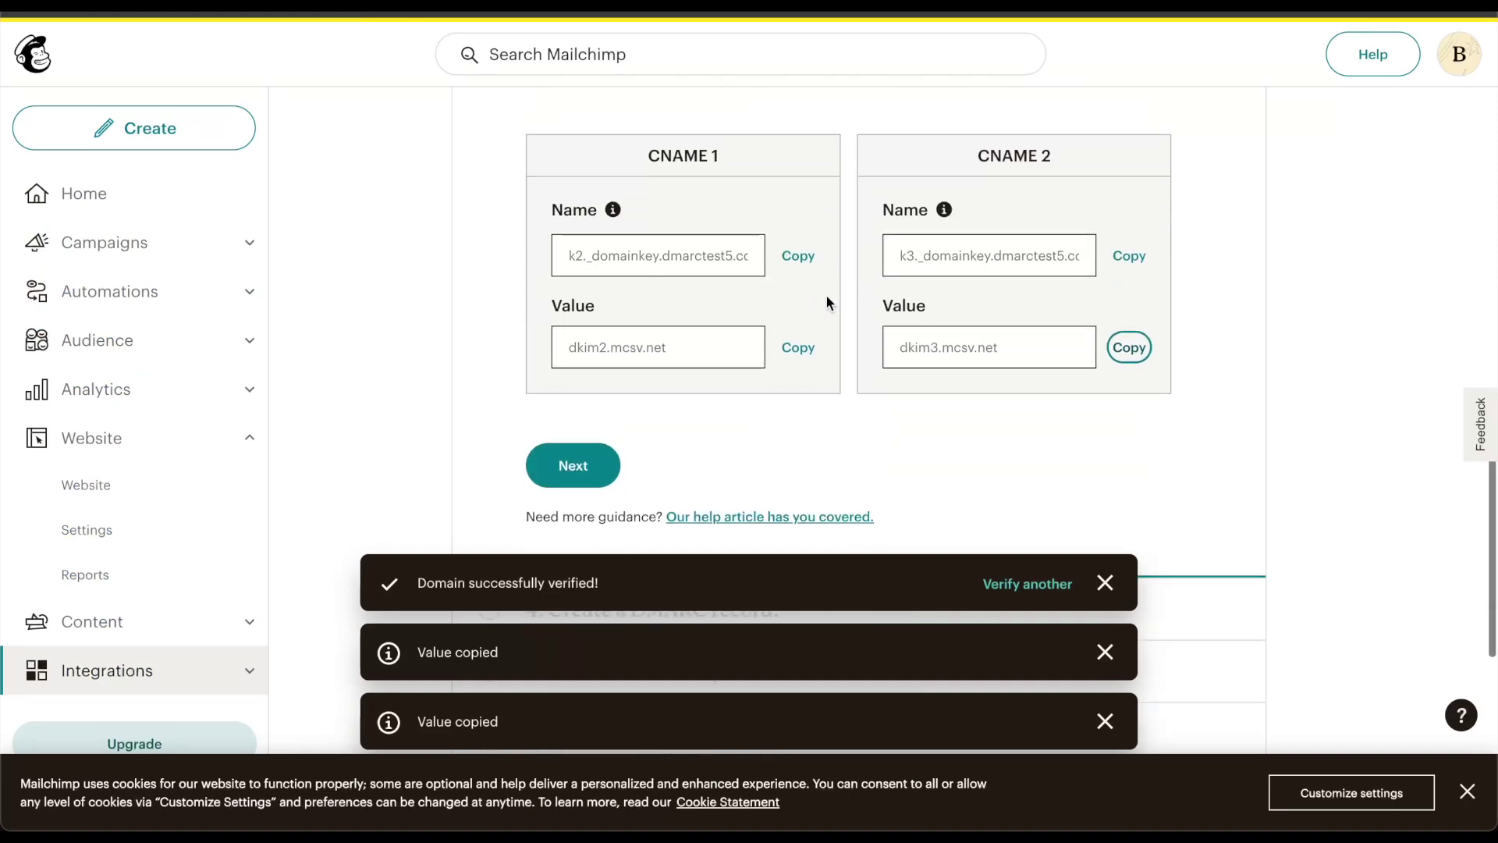
click(1110, 587)
click(1105, 652)
click(1105, 721)
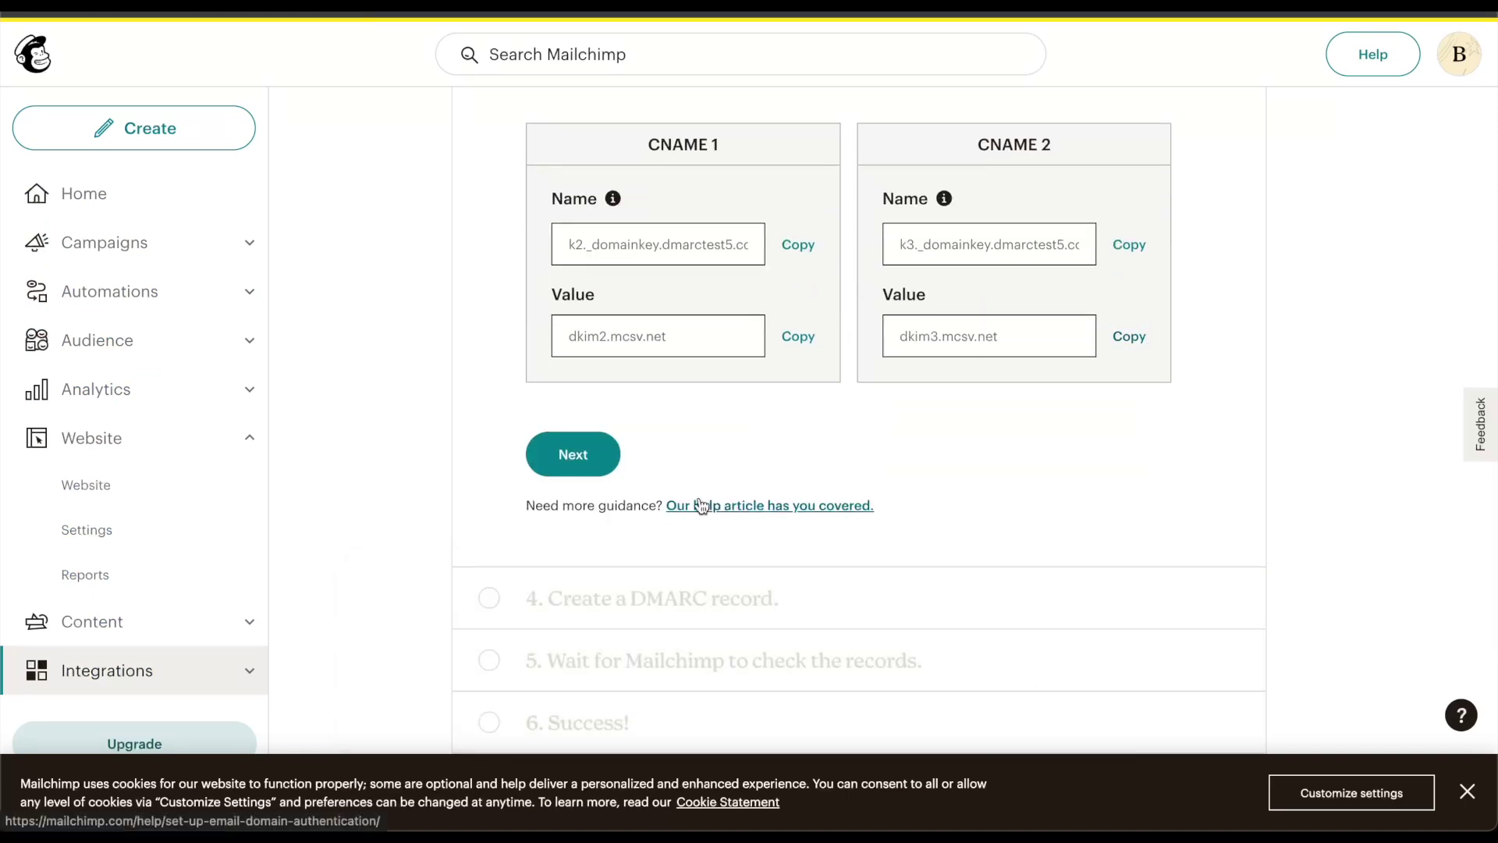
click(601, 451)
scroll(797, 437, up, 5)
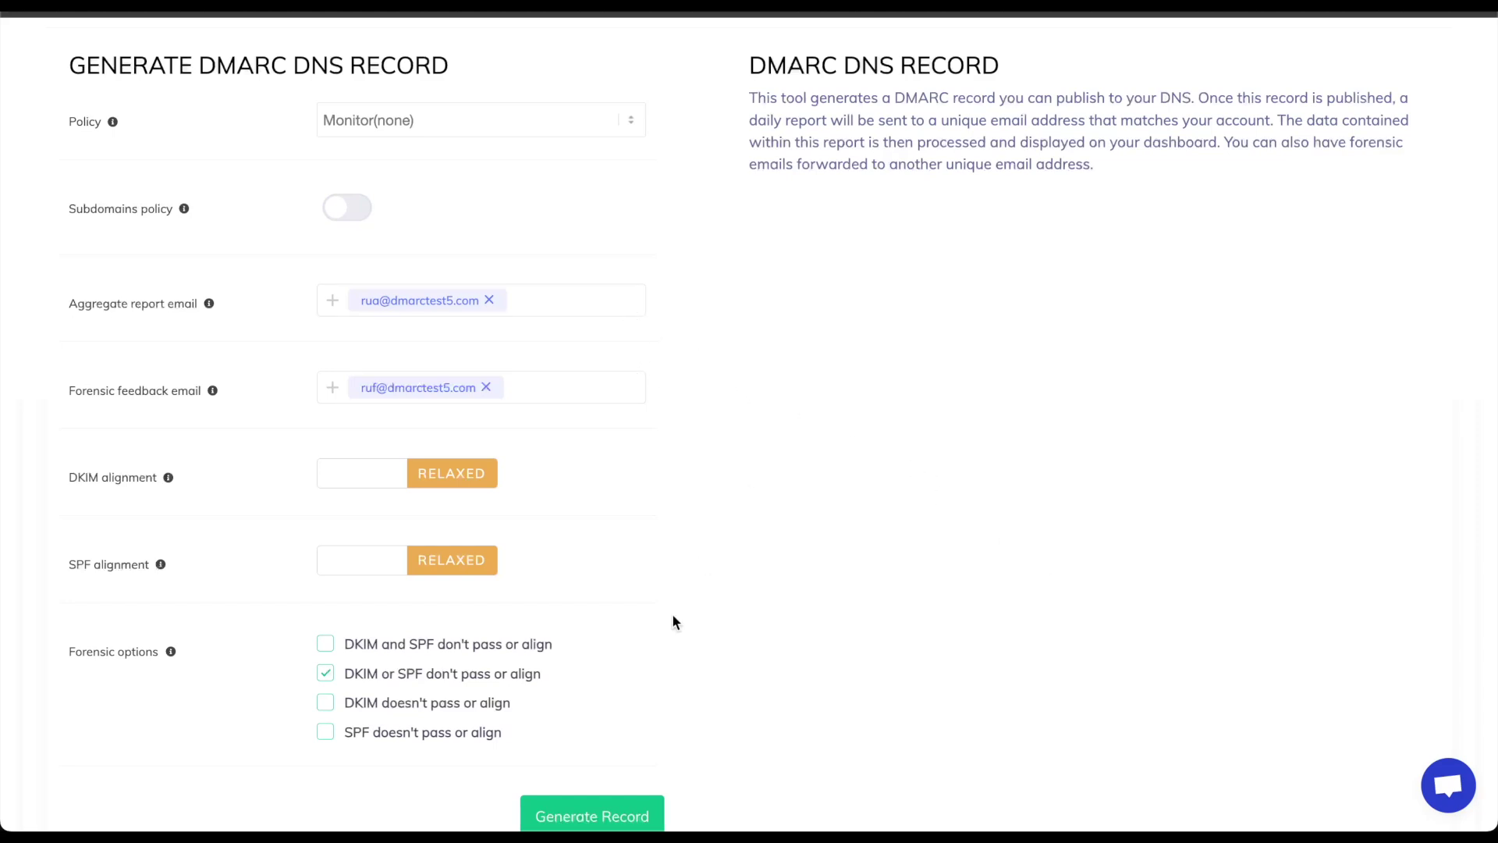
Generate the Monitor(none) DMARC record with report addresses in PowerDMARC
click(569, 815)
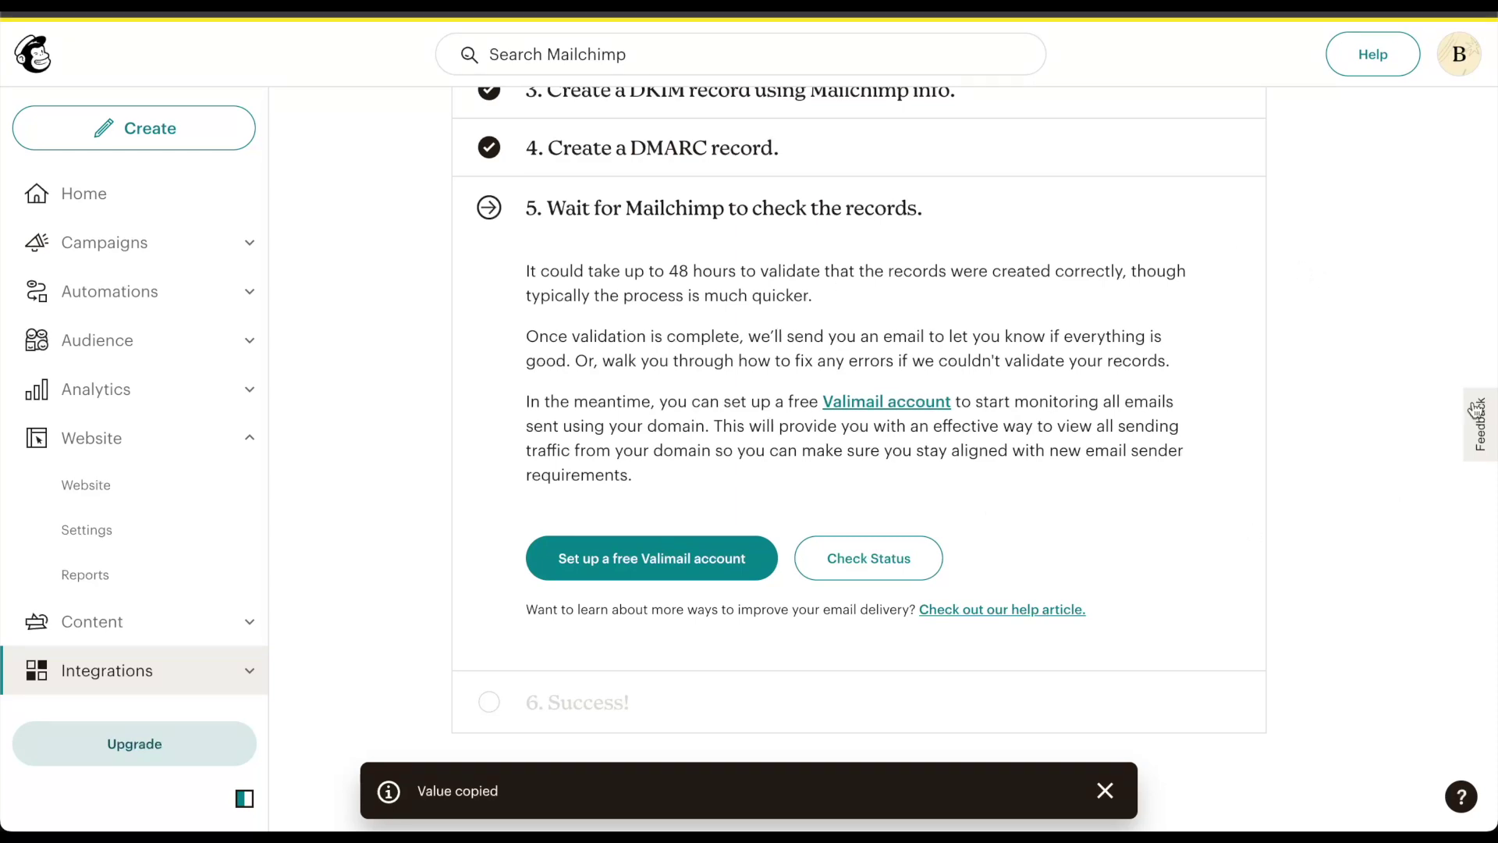
Run a status check, which reports the records aren't validated yet, and clear the copy notice
click(855, 555)
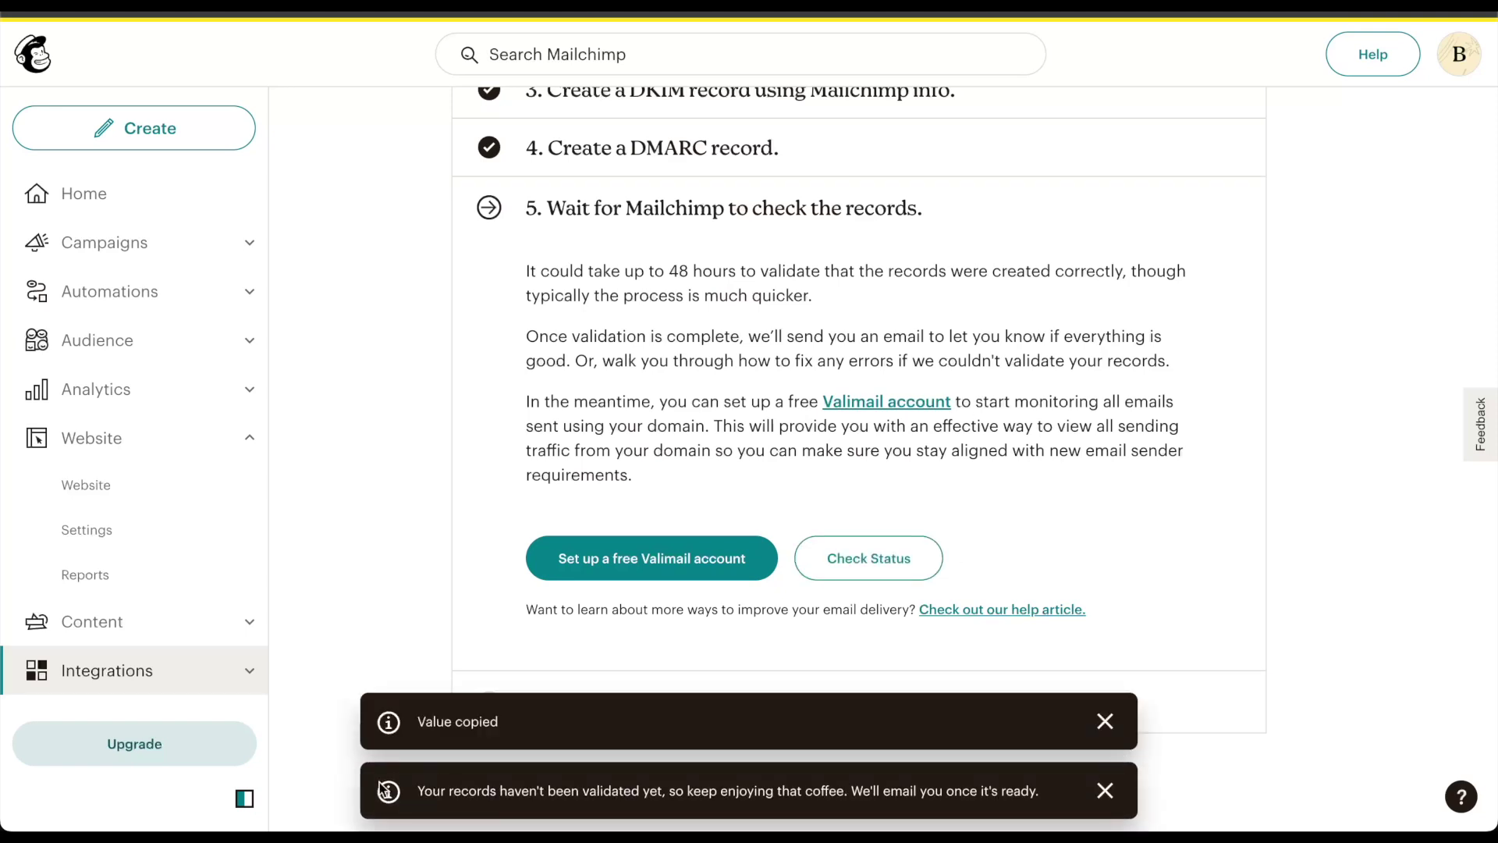
mouse_move(949, 752)
click(1105, 721)
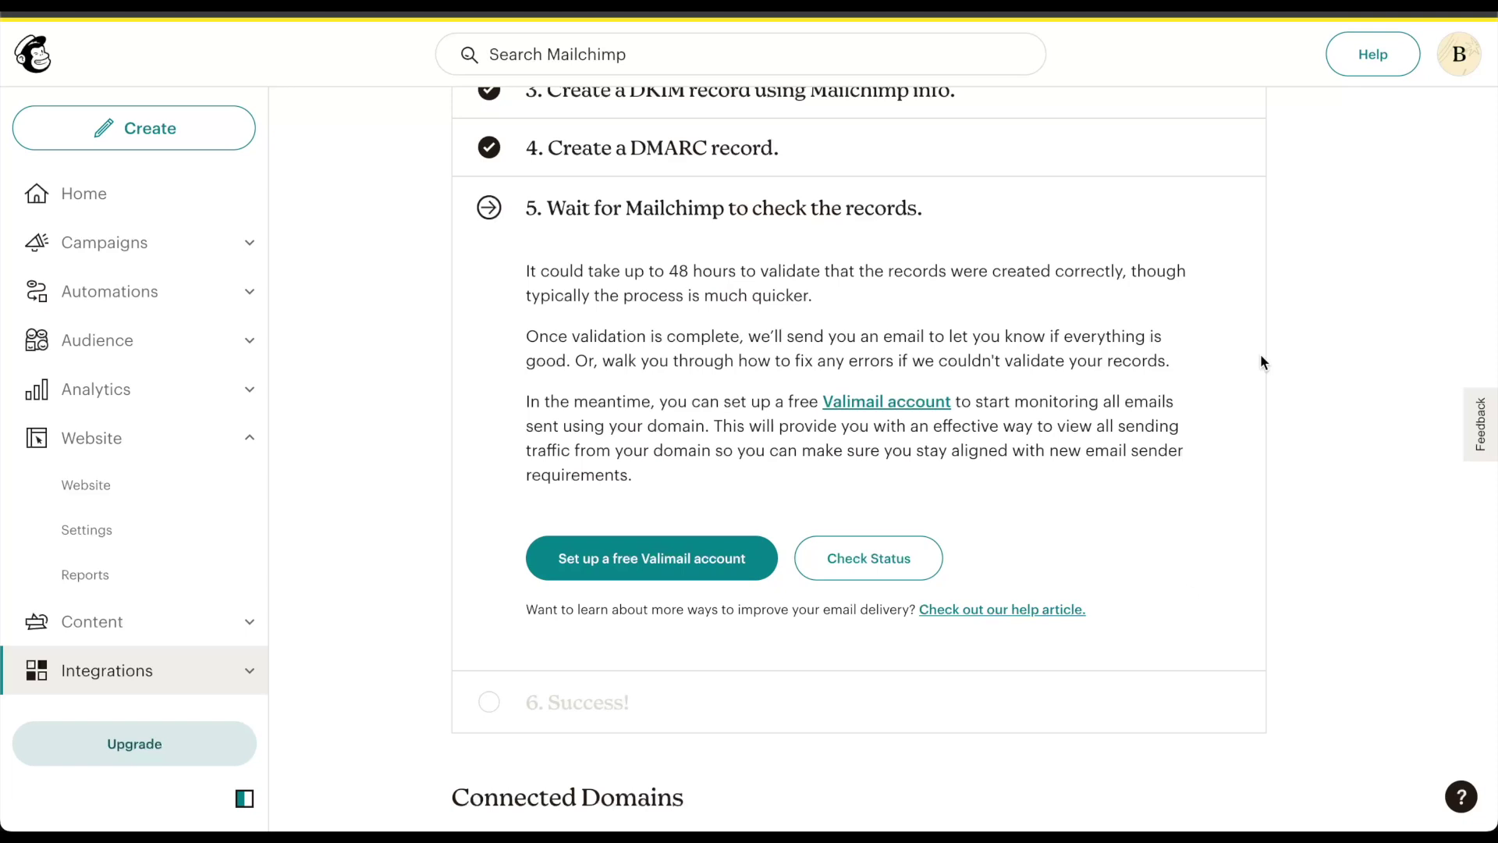
scroll(1260, 367, up, 1)
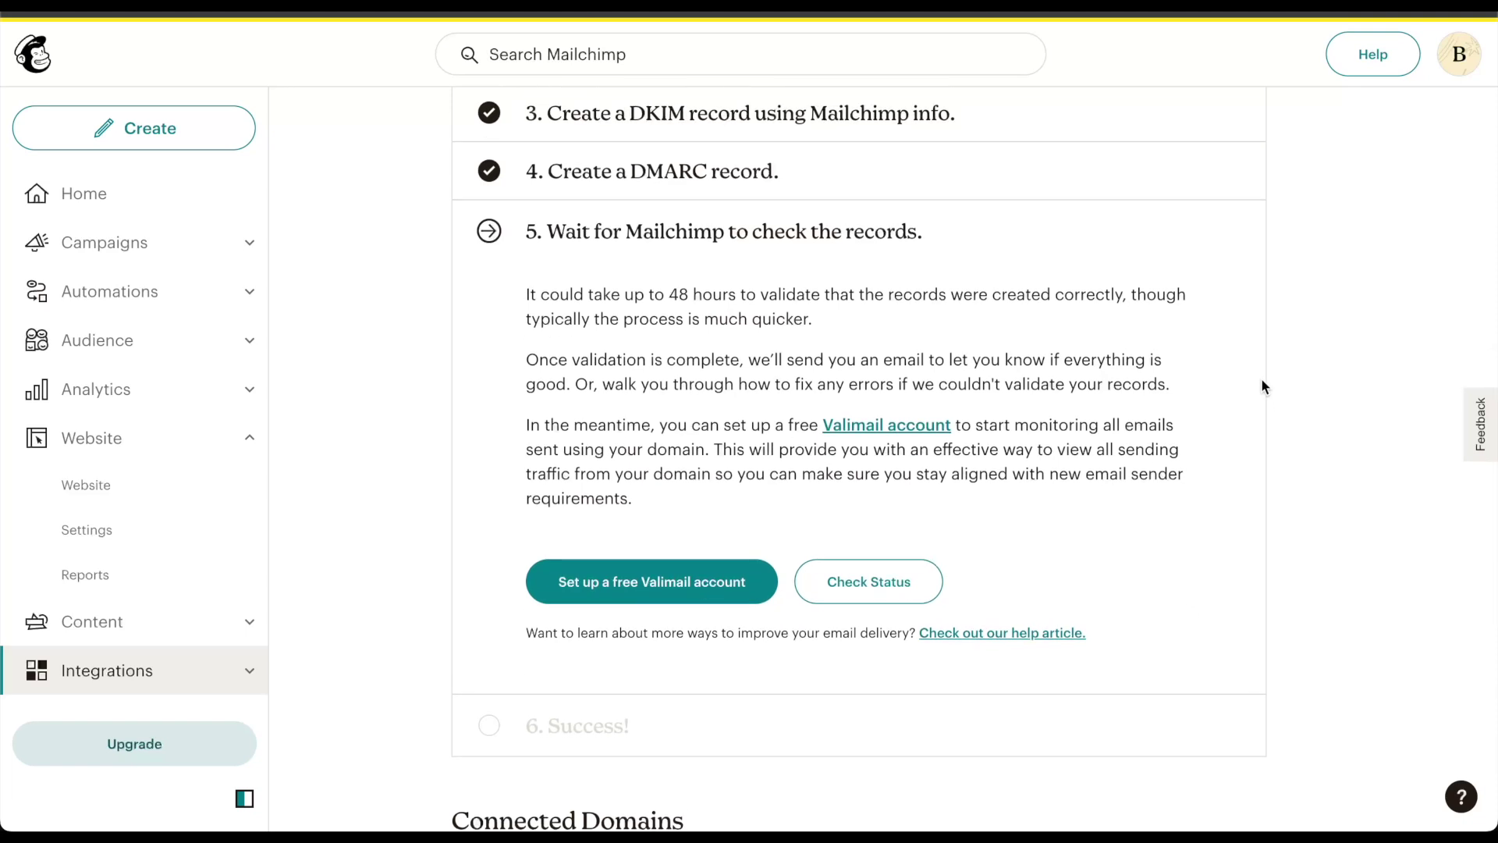